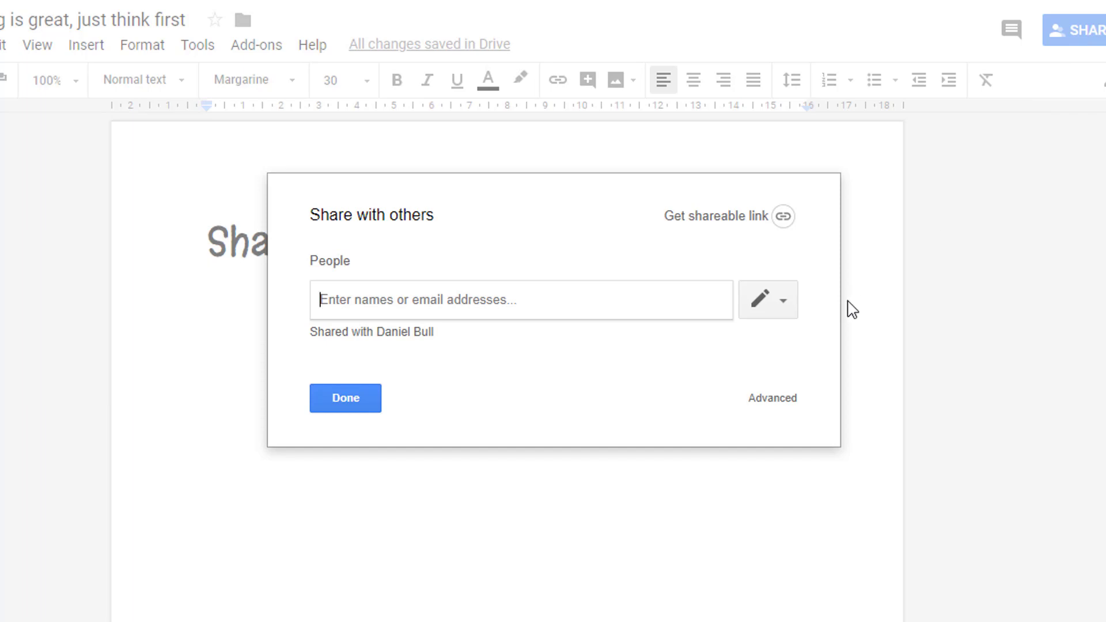
# Step: Open the document's advanced sharing settings and set the collaborator's access to Can comment
pyautogui.click(782, 407)
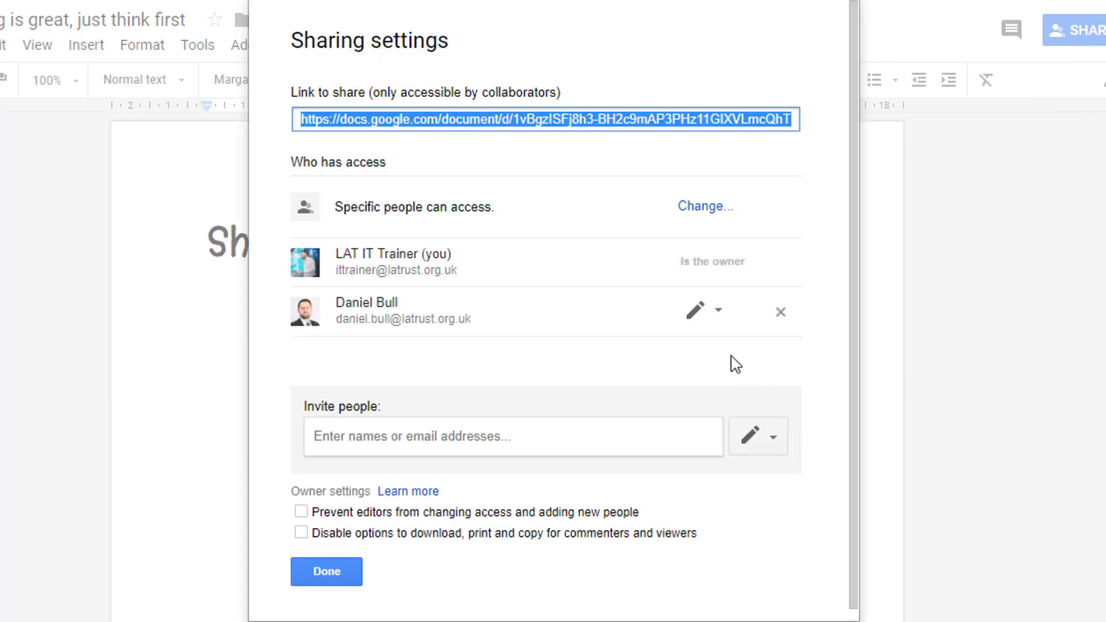
pyautogui.click(719, 315)
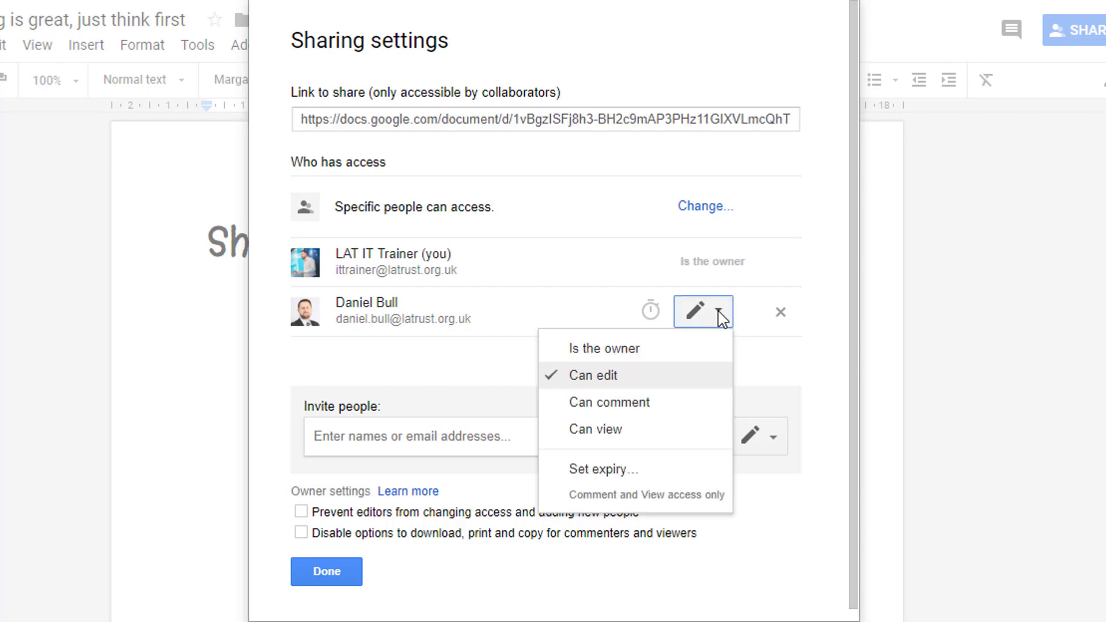
pyautogui.click(683, 414)
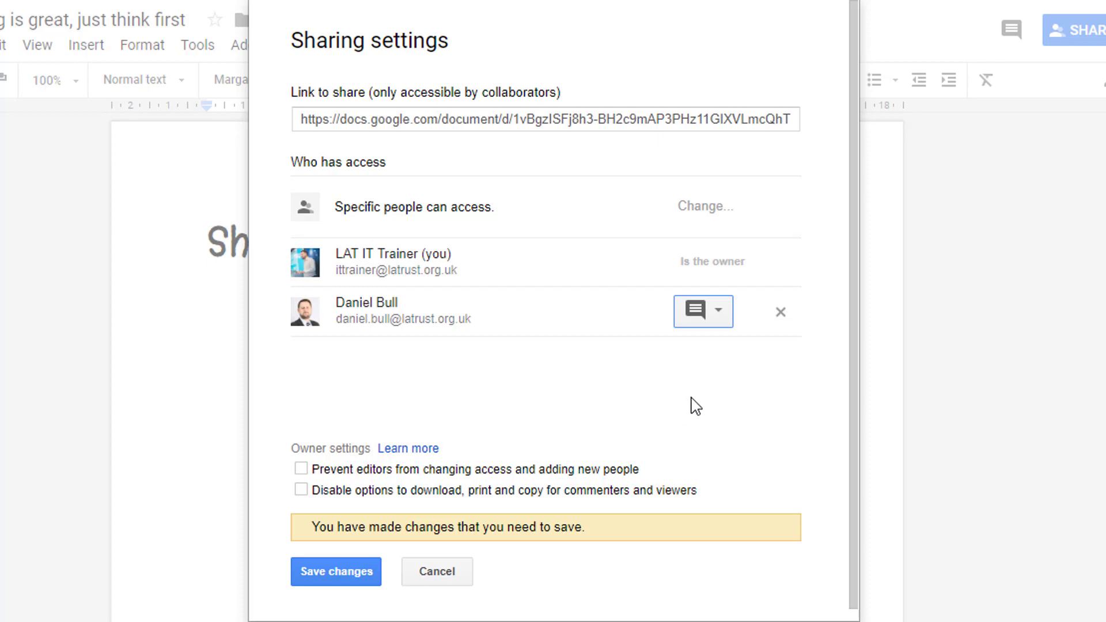
# Step: Remove the collaborator, disable options to download, print and copy for commenters and viewers, and save the sharing changes
pyautogui.click(781, 314)
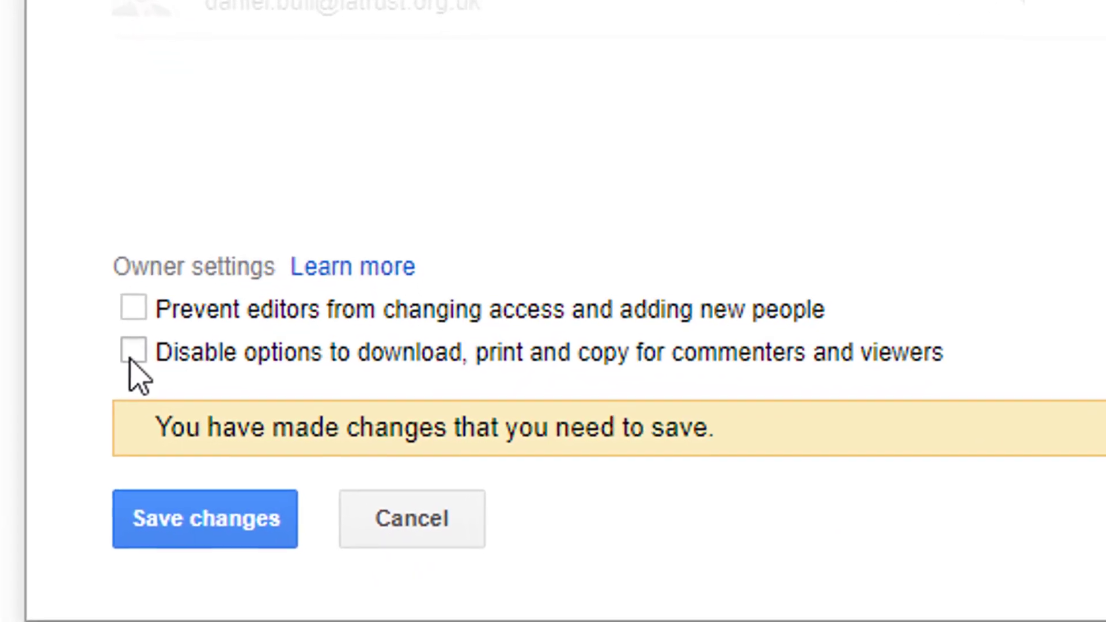
pyautogui.click(175, 391)
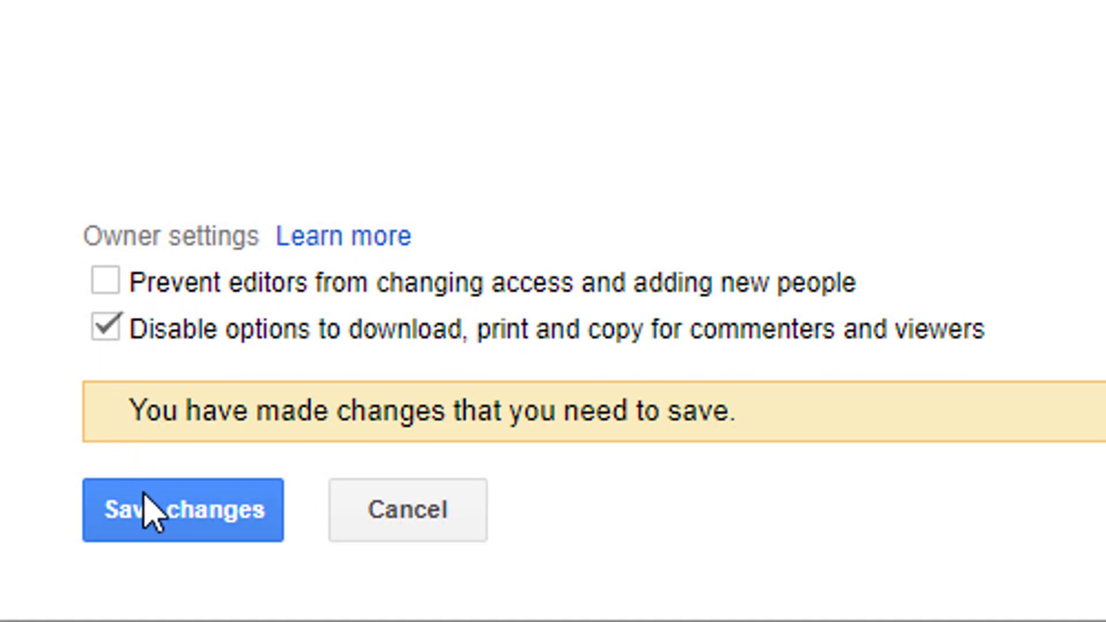
pyautogui.click(154, 523)
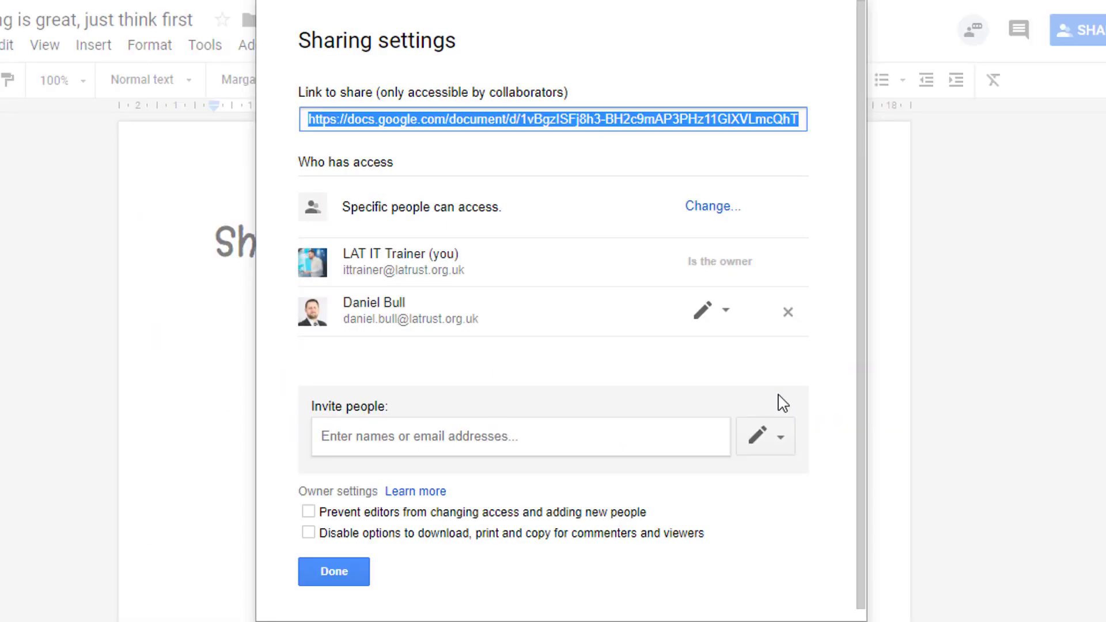
# Step: Transfer ownership of the document to the collaborator, saving and confirming the change
pyautogui.click(727, 315)
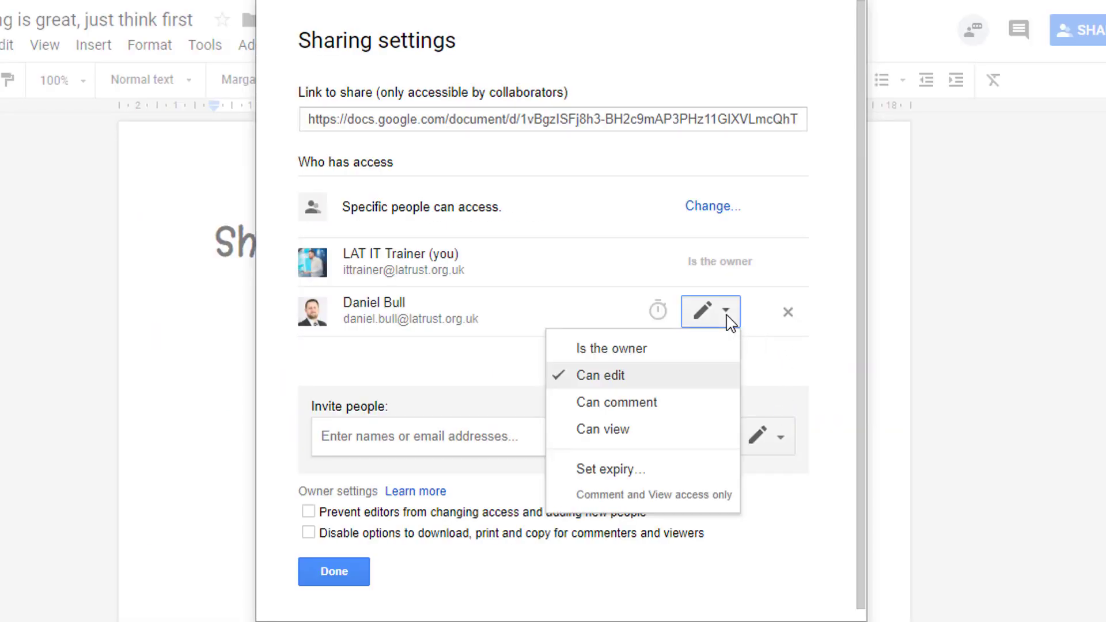
pyautogui.click(720, 348)
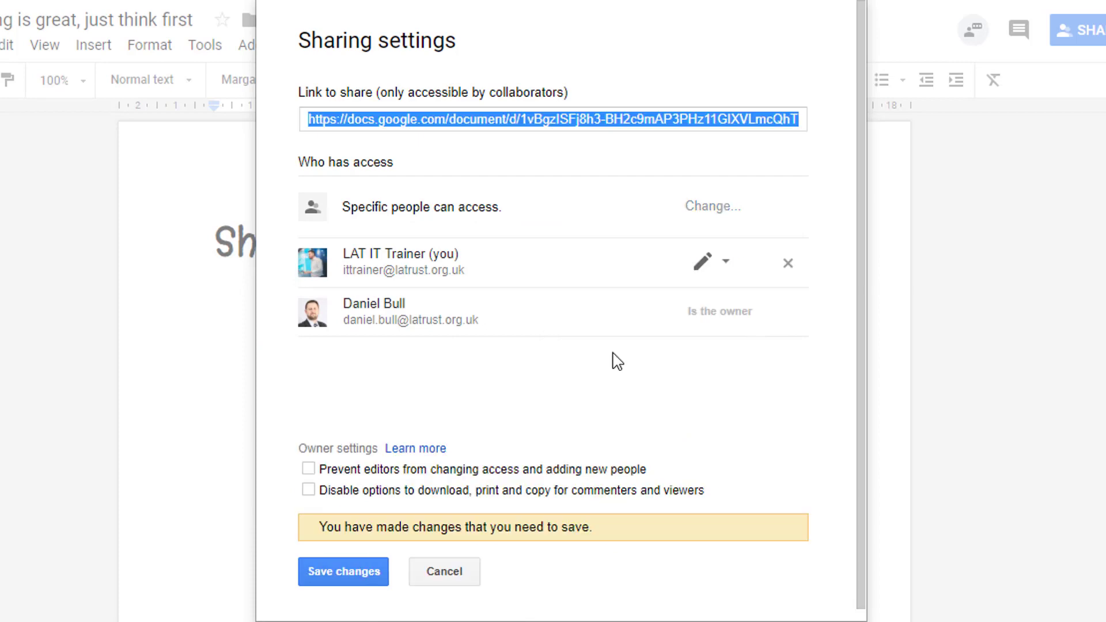
pyautogui.click(350, 571)
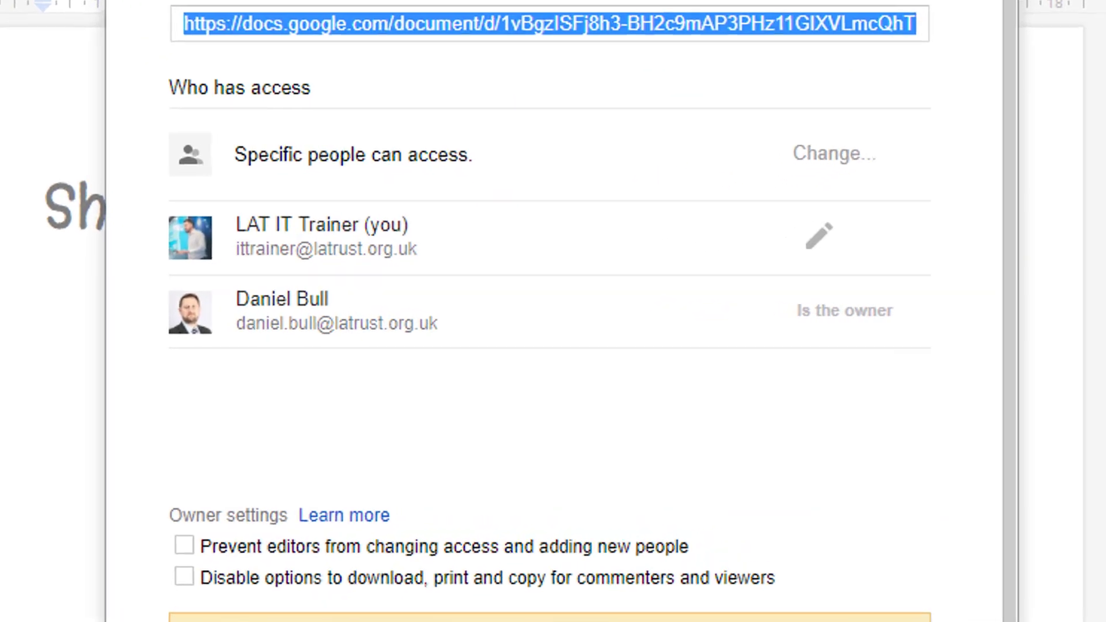
pyautogui.click(231, 386)
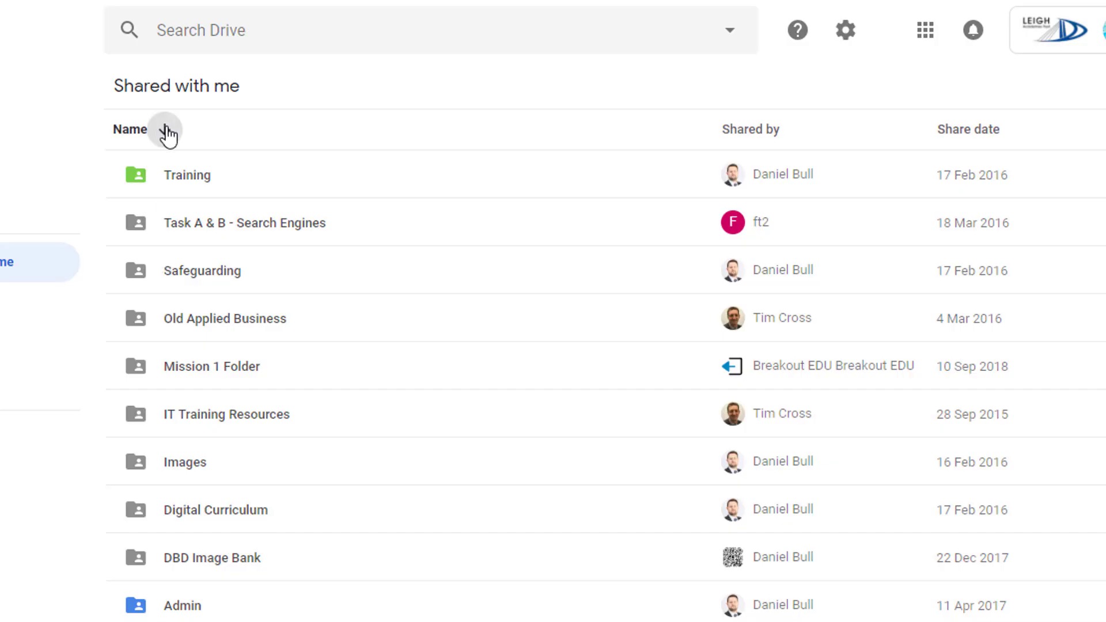
# Step: Sort the Shared with me list by name from A to Z and show the Last modified date
pyautogui.click(166, 132)
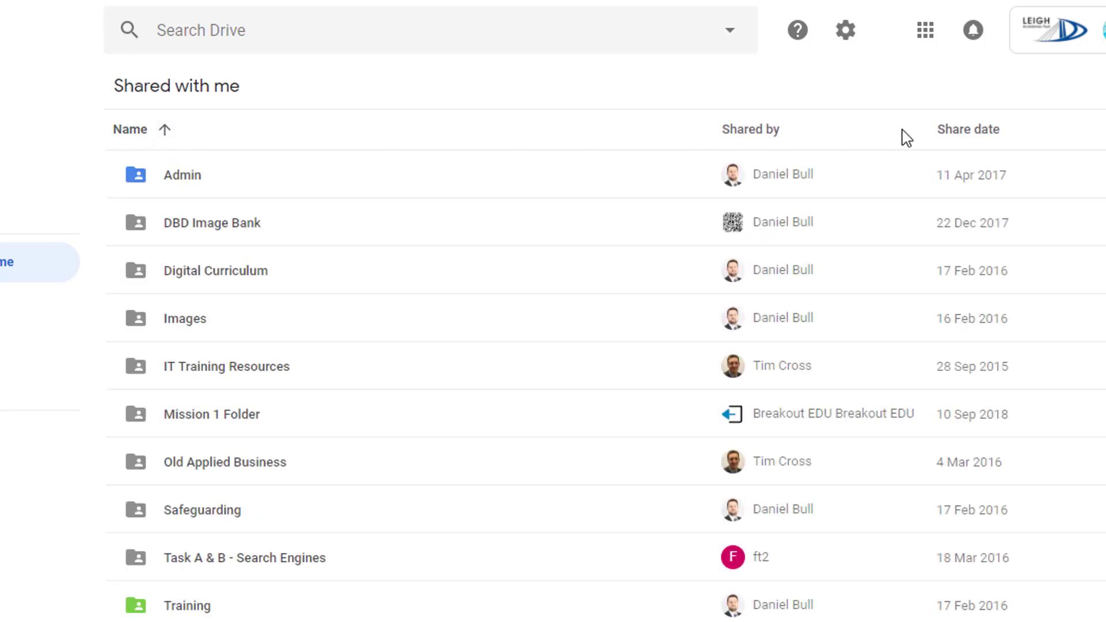
pyautogui.click(1010, 131)
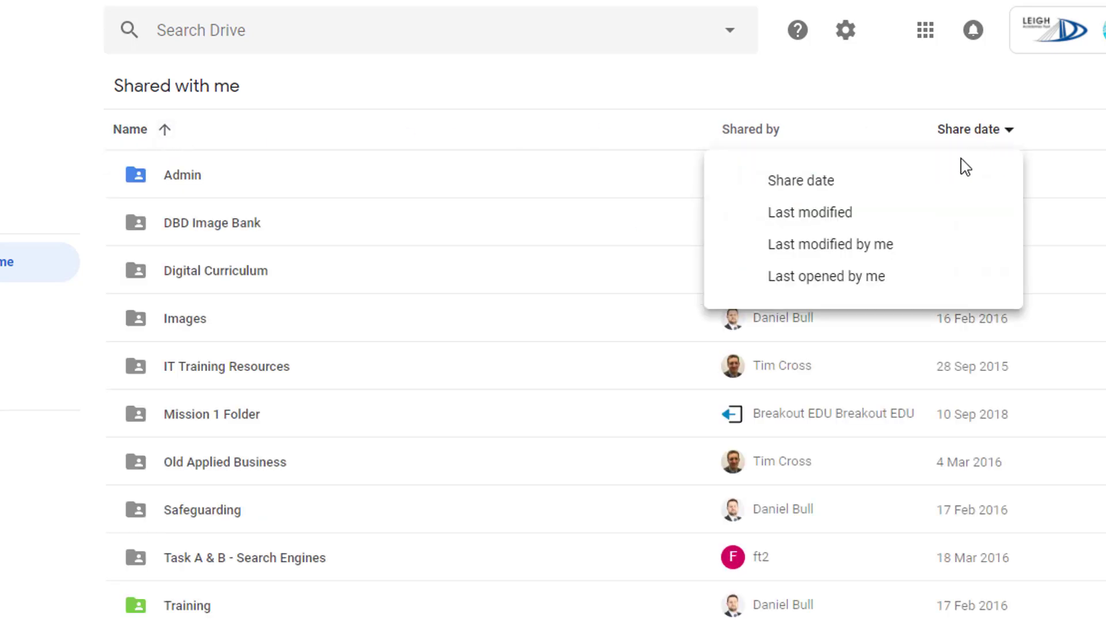
pyautogui.click(930, 217)
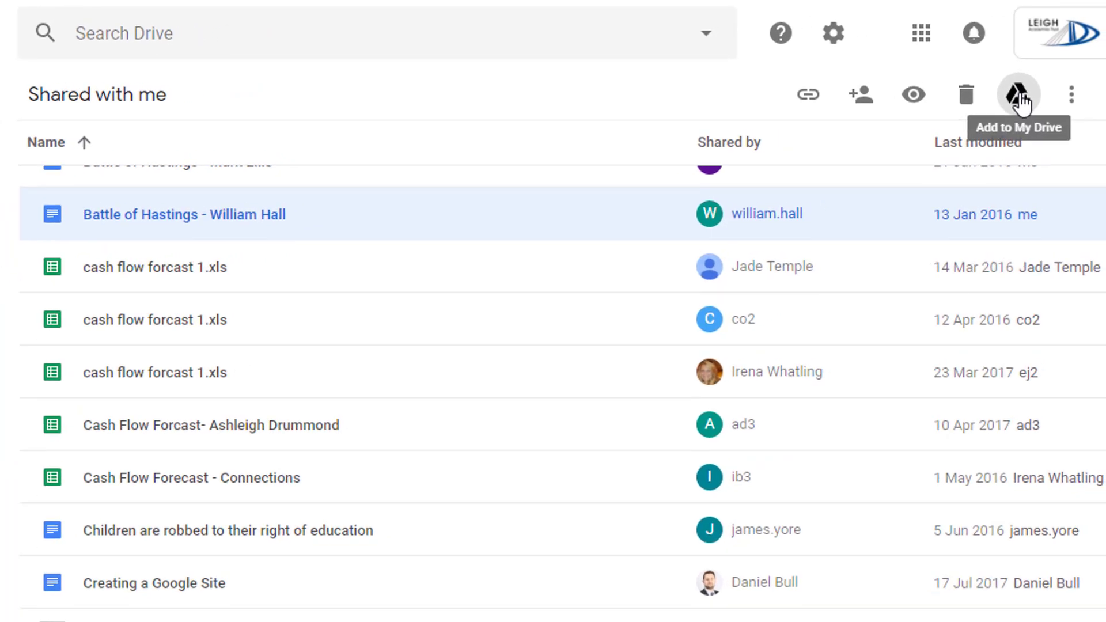
# Step: Add the selected Battle of Hastings document to My Drive and choose the Admin folder to organise it
pyautogui.click(1019, 95)
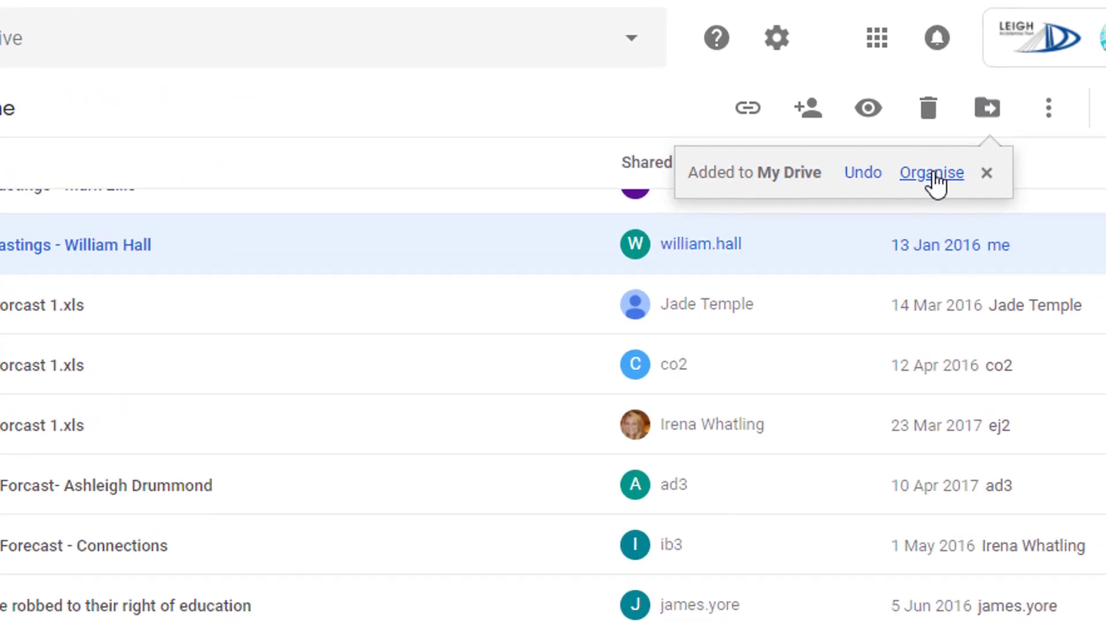
pyautogui.click(973, 155)
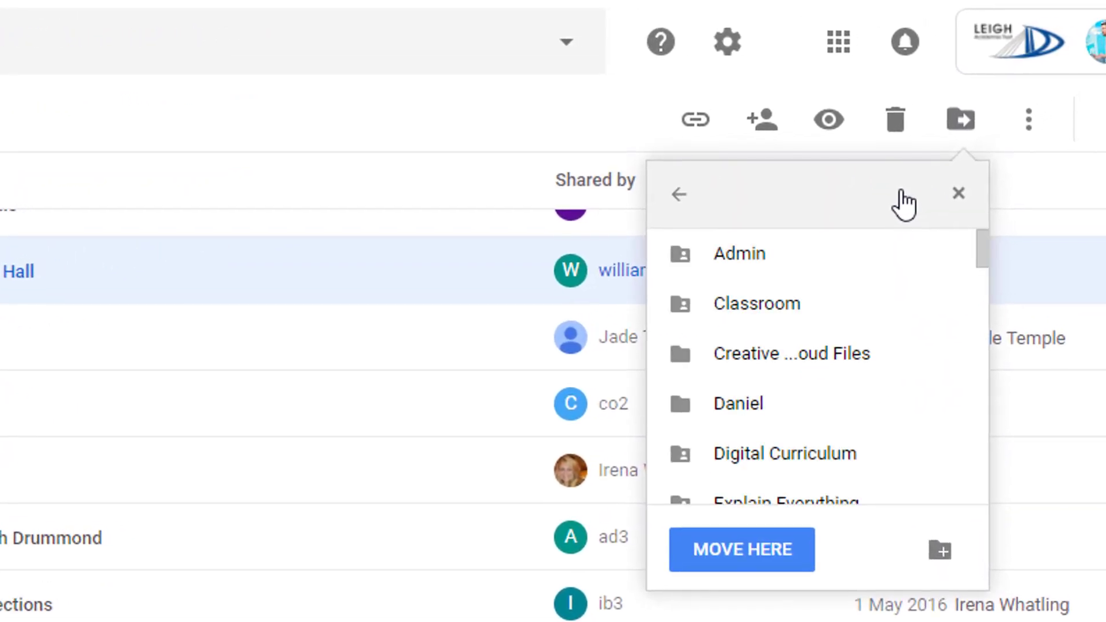
pyautogui.click(944, 265)
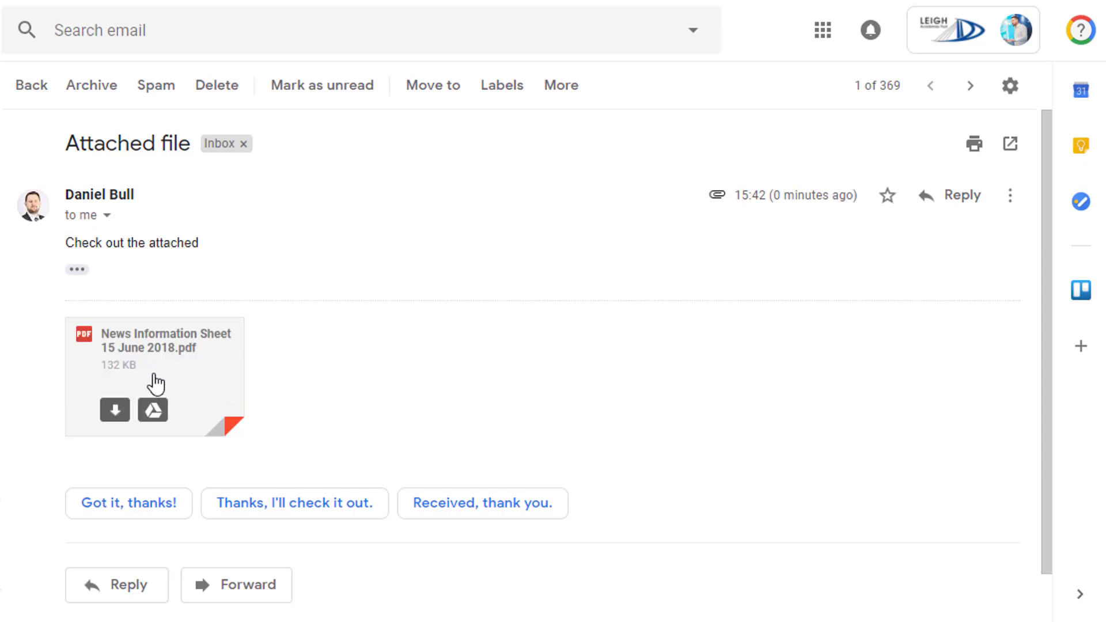
# Step: Save the email attachment News Information Sheet 15 June 2018.pdf to Drive and move it into the Admin folder
pyautogui.moveTo(152, 419)
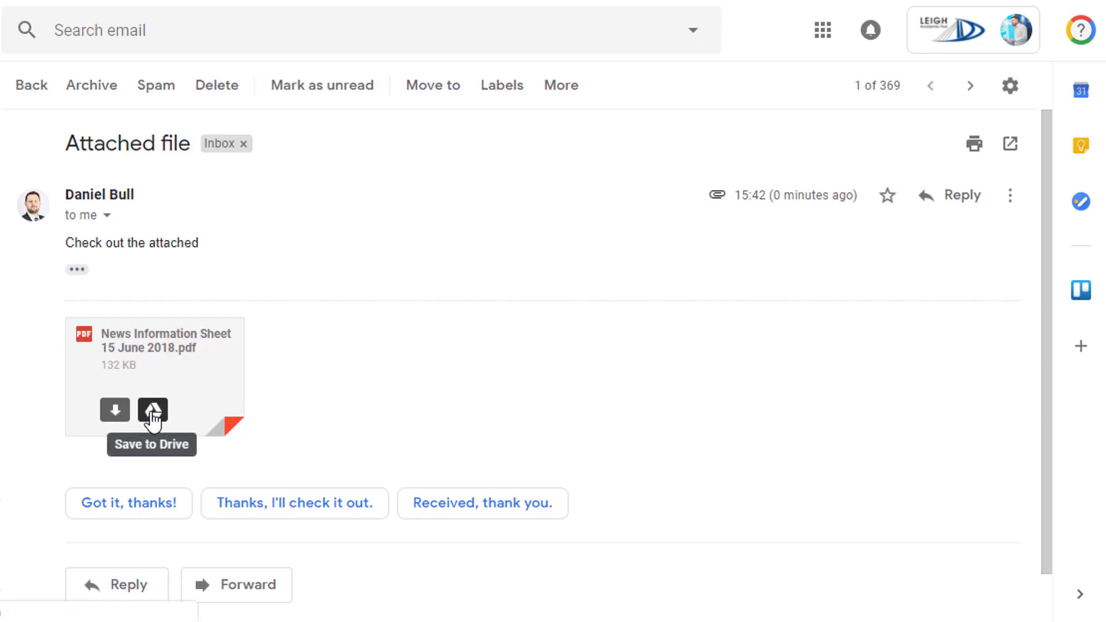
pyautogui.click(152, 419)
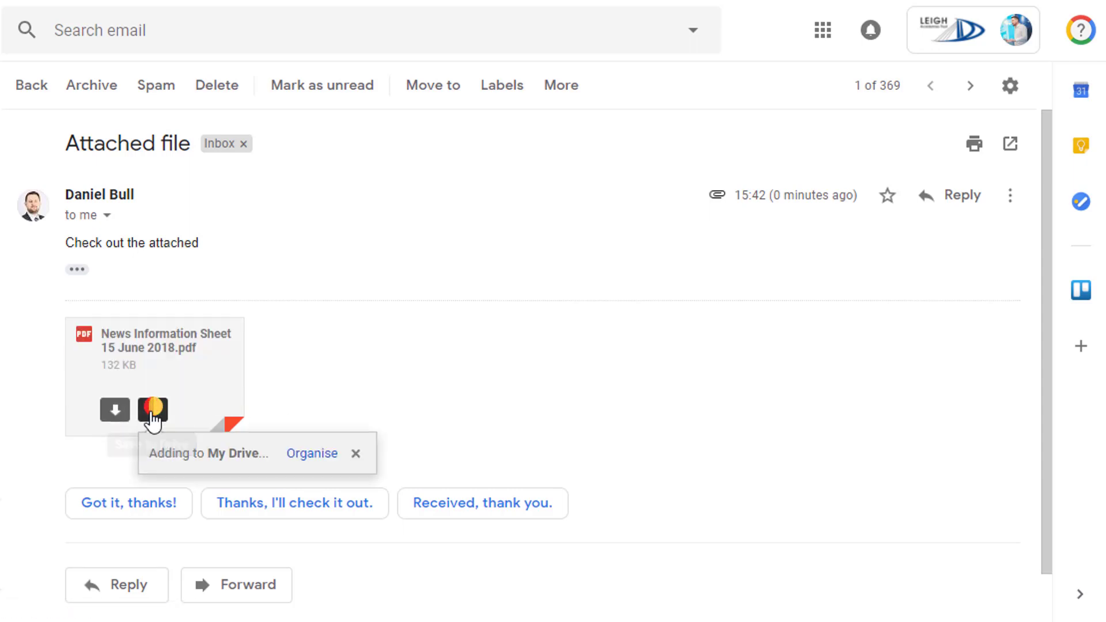
pyautogui.click(312, 456)
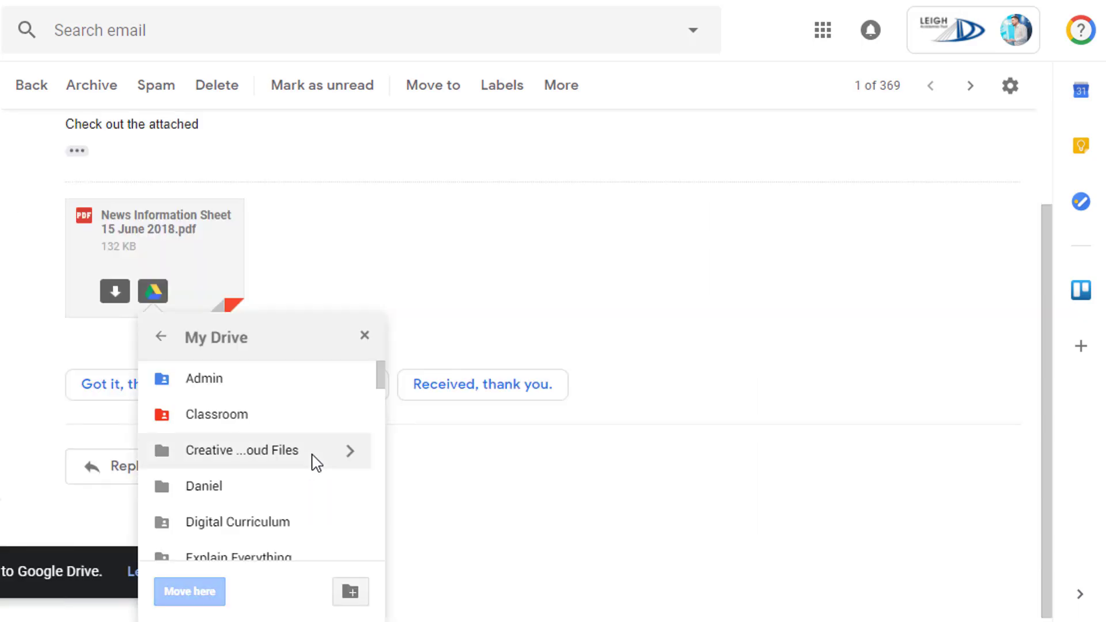
pyautogui.click(232, 375)
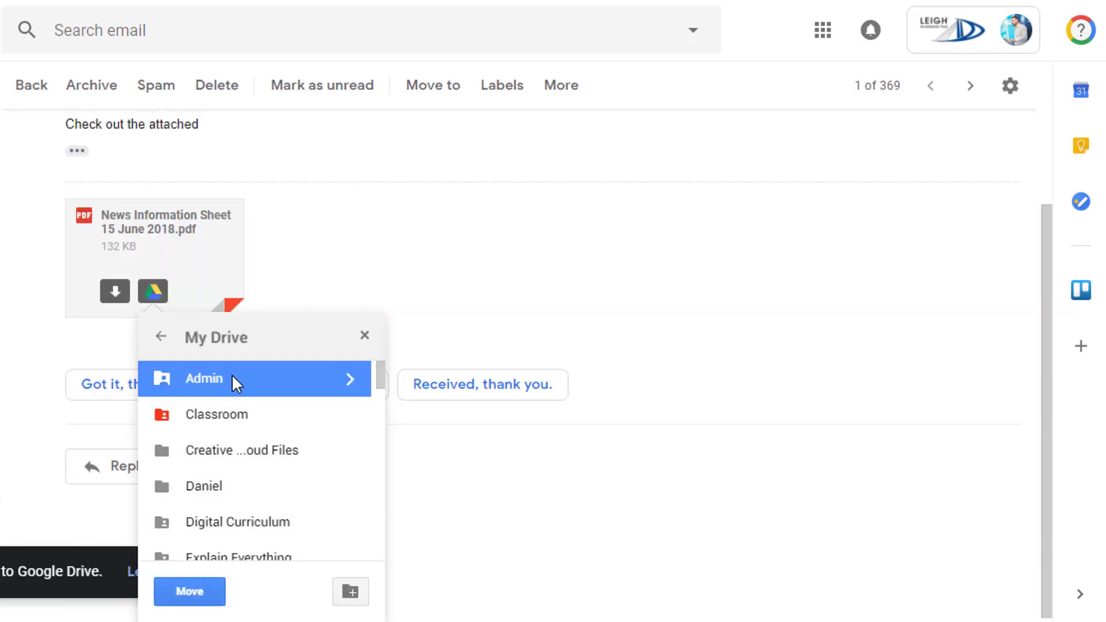
pyautogui.click(202, 584)
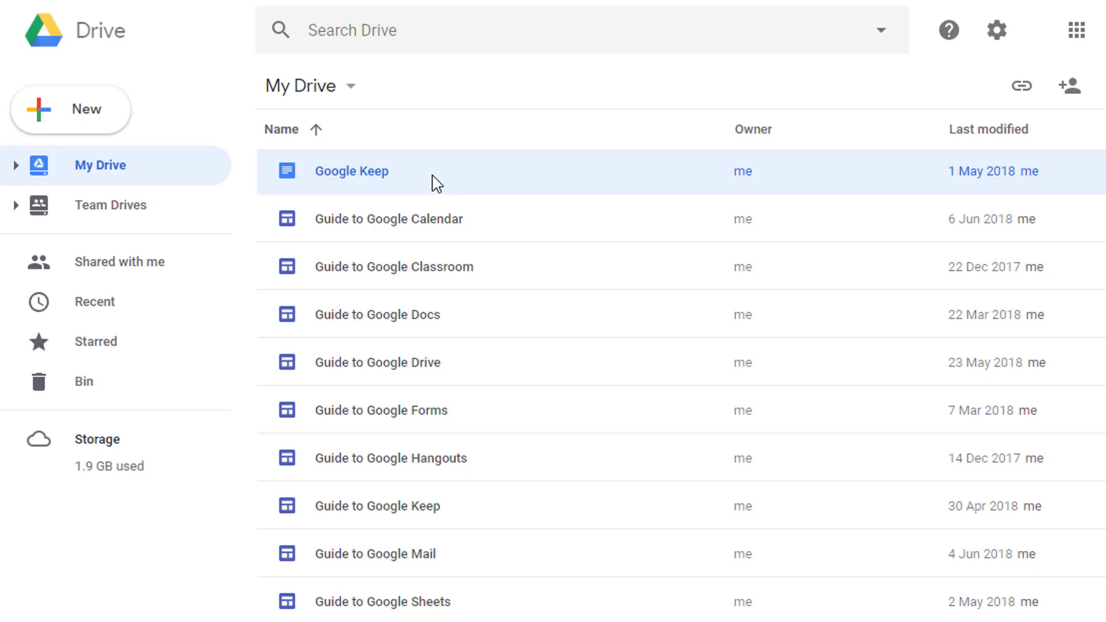
# Step: Get a shareable link for the Google Keep document in My Drive and turn link sharing on
pyautogui.rightClick(434, 180)
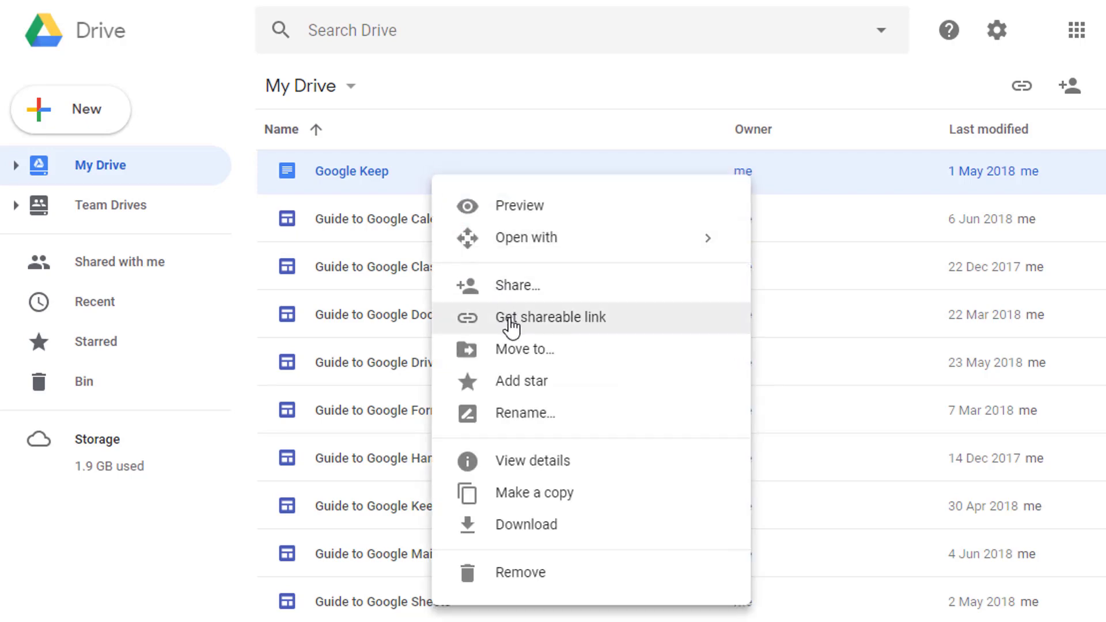
pyautogui.click(511, 324)
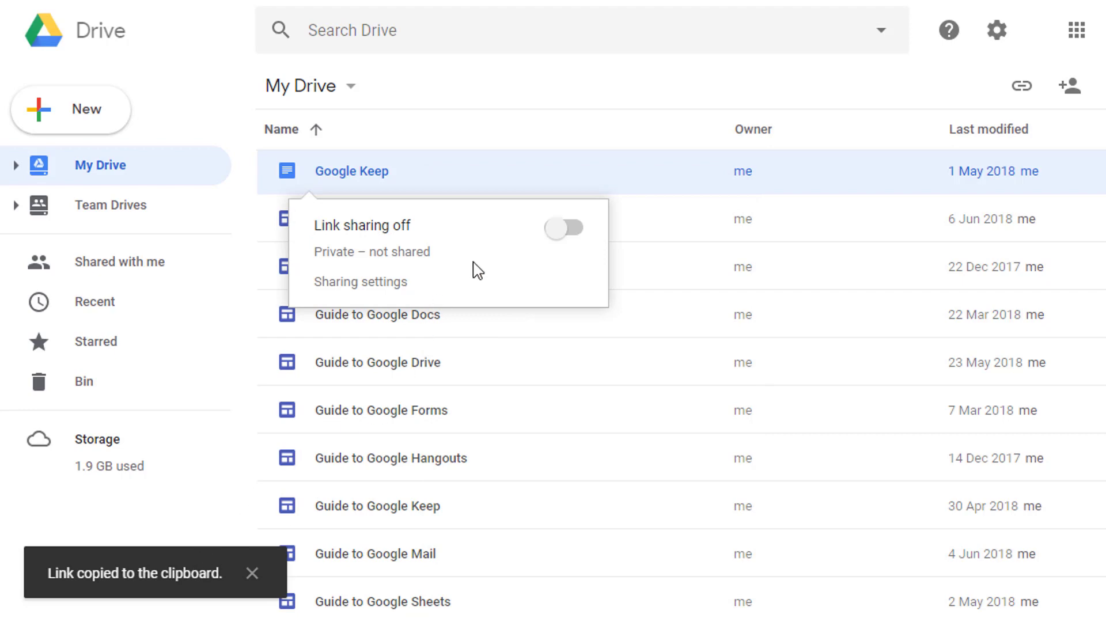
pyautogui.click(566, 231)
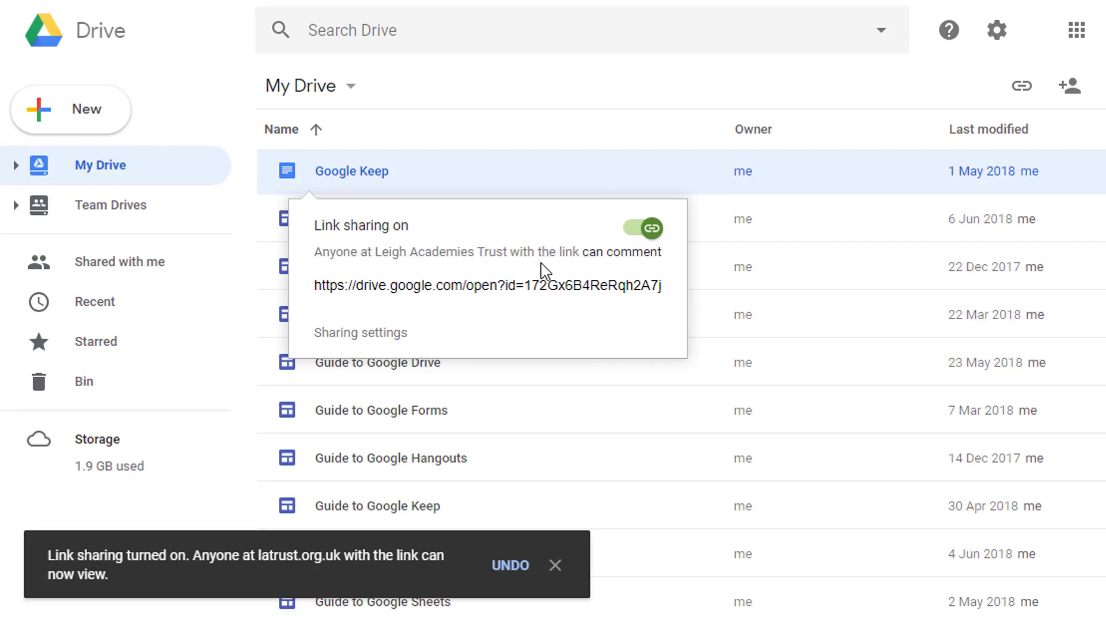
# Step: Open the Google Keep document's sharing settings and bring up the additional link-sharing options
pyautogui.click(366, 340)
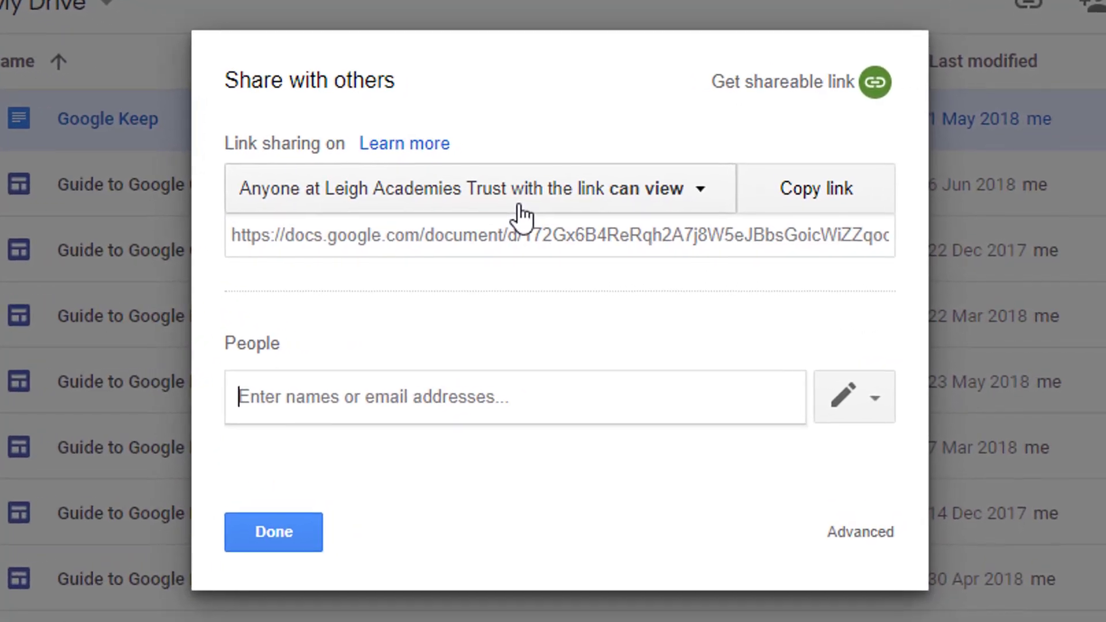
pyautogui.click(521, 207)
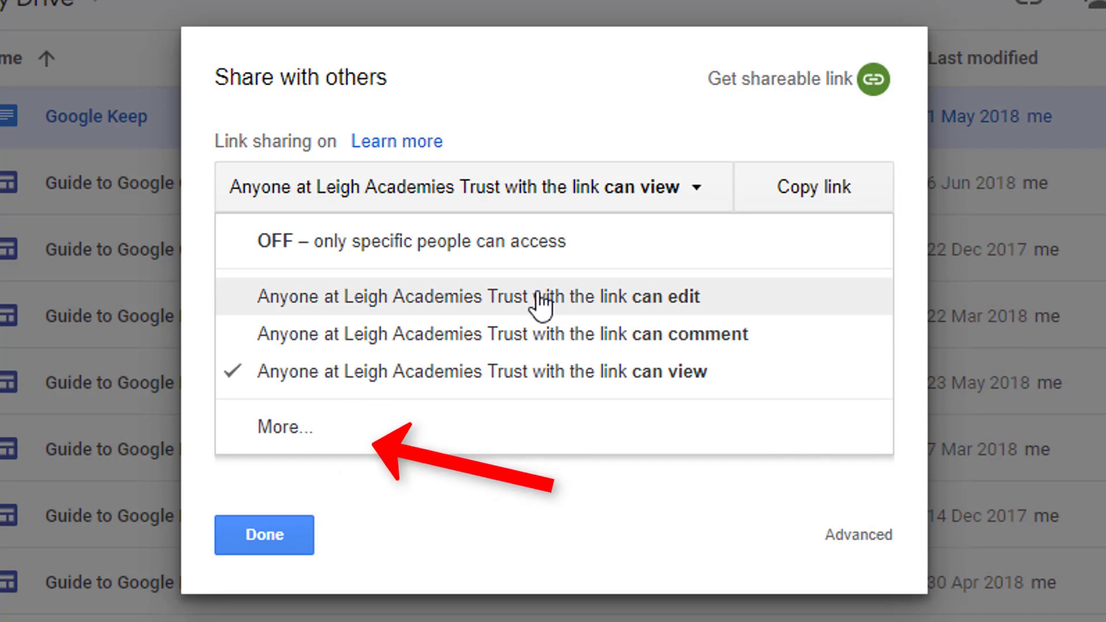
pyautogui.click(521, 440)
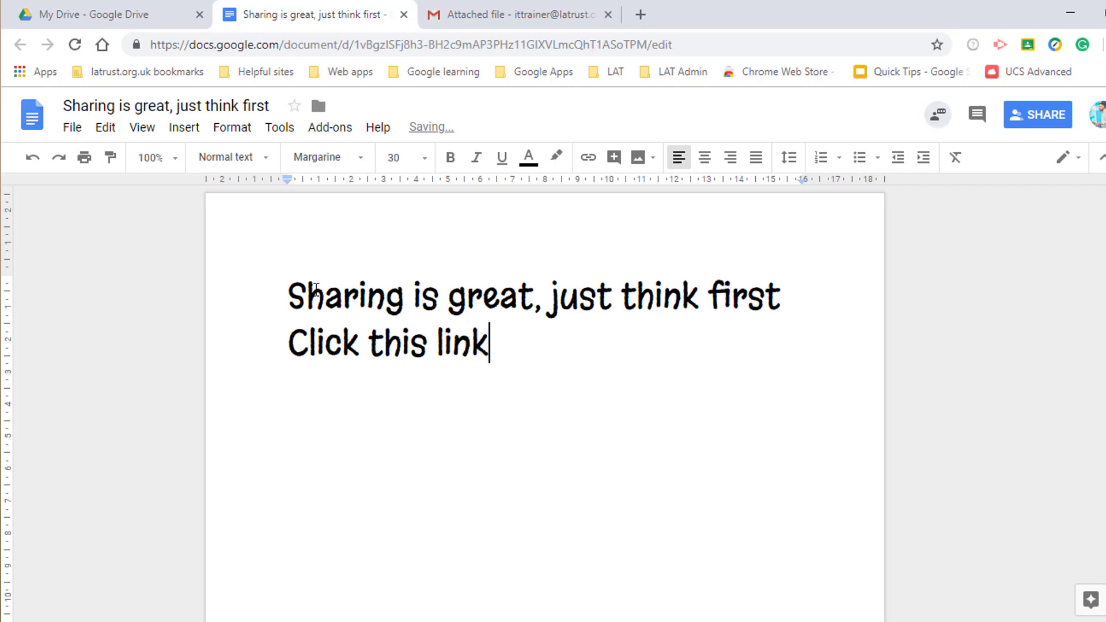
# Step: Turn the text "Click this link" into a hyperlink using the copied link address
pyautogui.hotkey('shift', 'End')
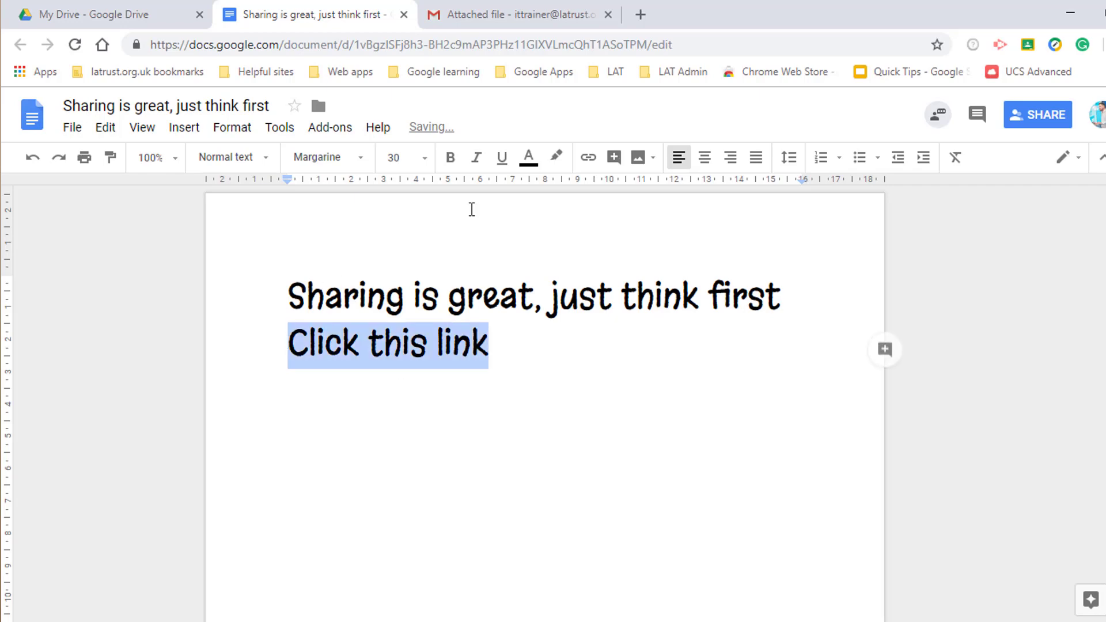
pyautogui.click(588, 162)
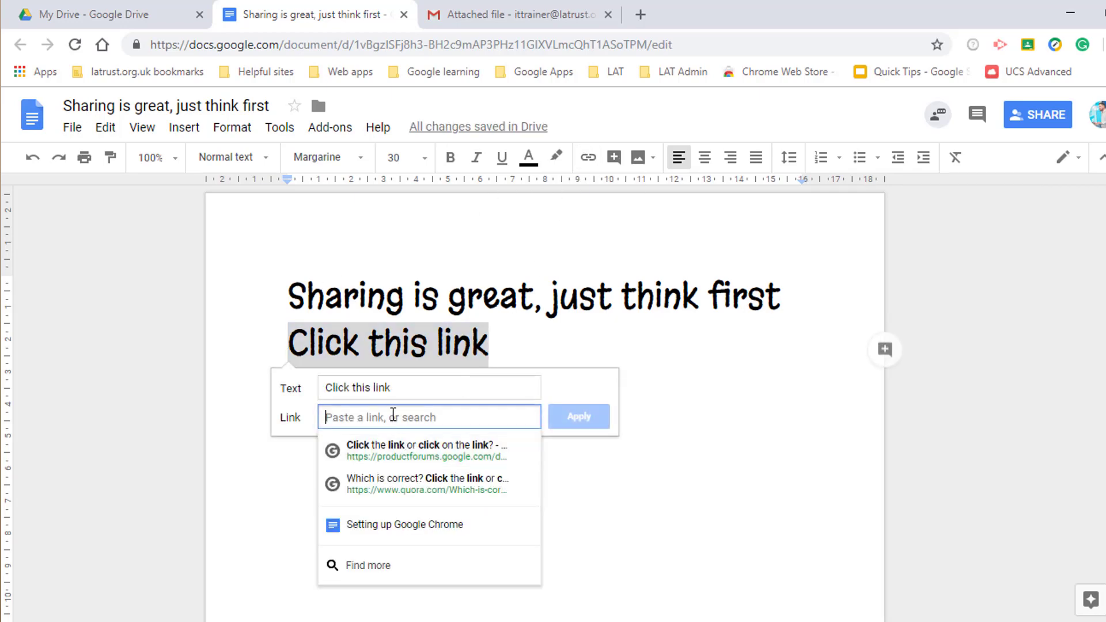
pyautogui.hotkey('ctrl', 'v')
pyautogui.click(589, 425)
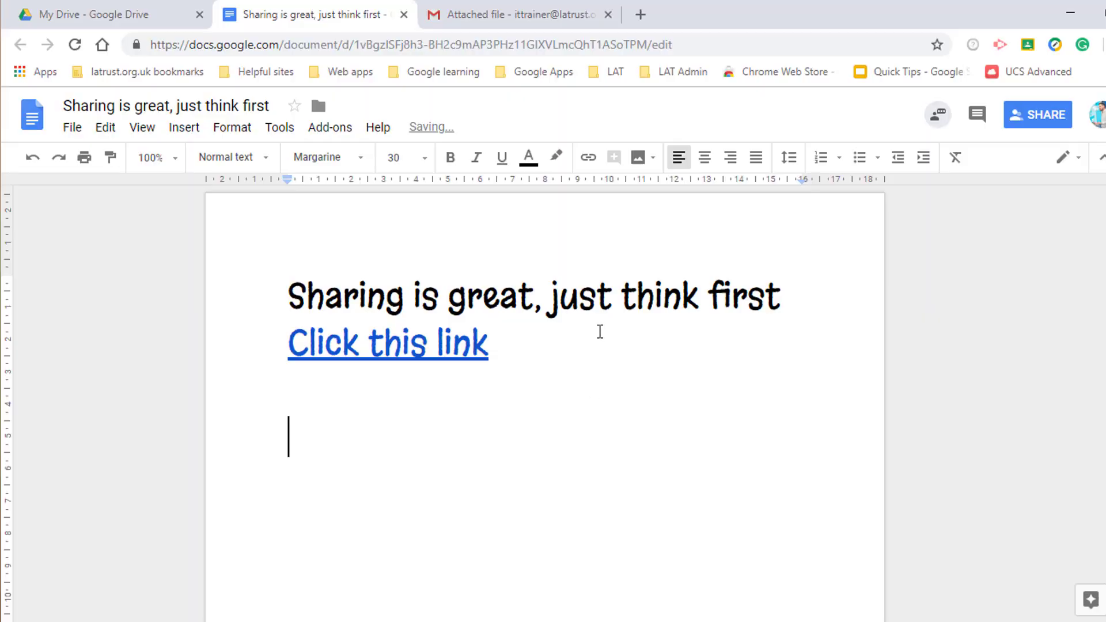
# Step: Replace "edit" with "copy" at the end of the document's web address and load it
pyautogui.click(713, 50)
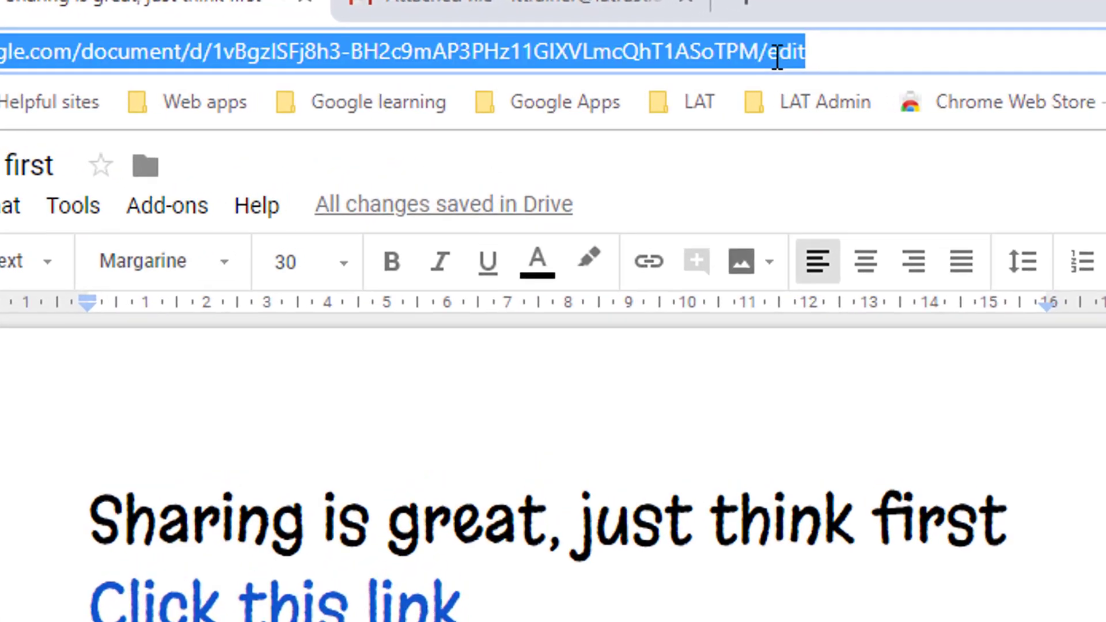
pyautogui.click(1028, 69)
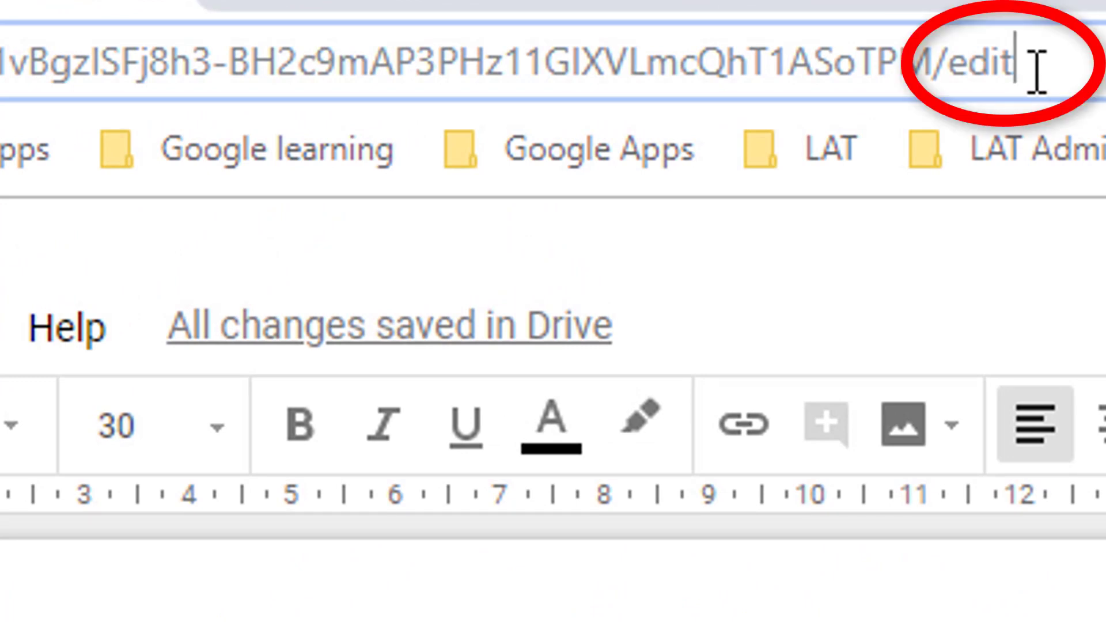
pyautogui.press('BackSpace')
pyautogui.press('BackSpace')
pyautogui.press('BackSpace')
pyautogui.press('BackSpace')
pyautogui.write('copy')
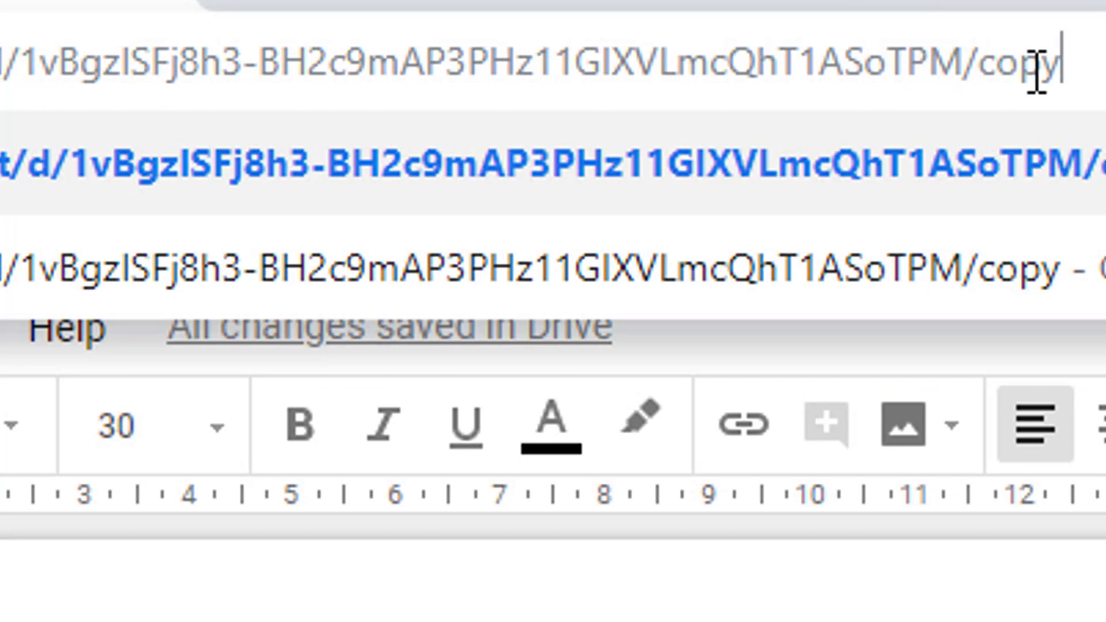
pyautogui.press('Return')
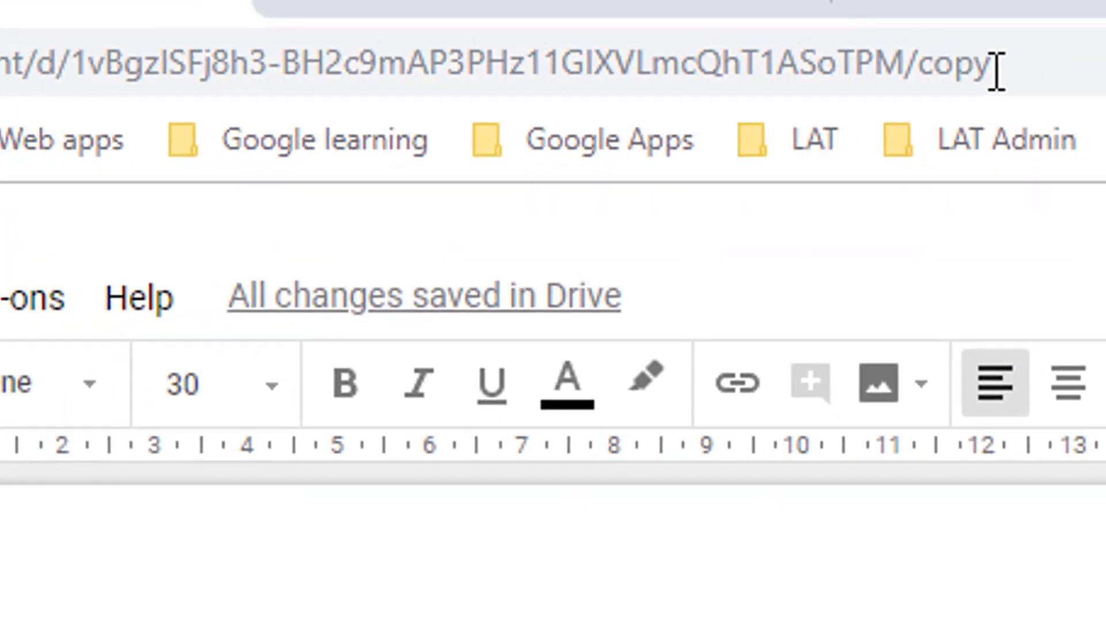